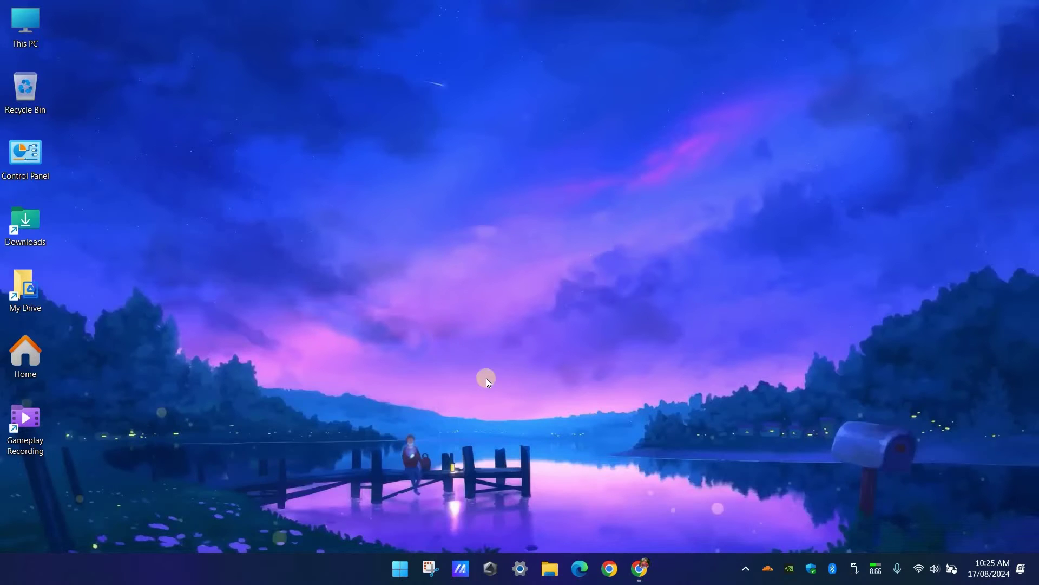
In Chrome's Google Drive, share the portfolio video as Anyone with the link (Viewer) and copy its link.
{"action": "left_click", "coordinate": [640, 571]}
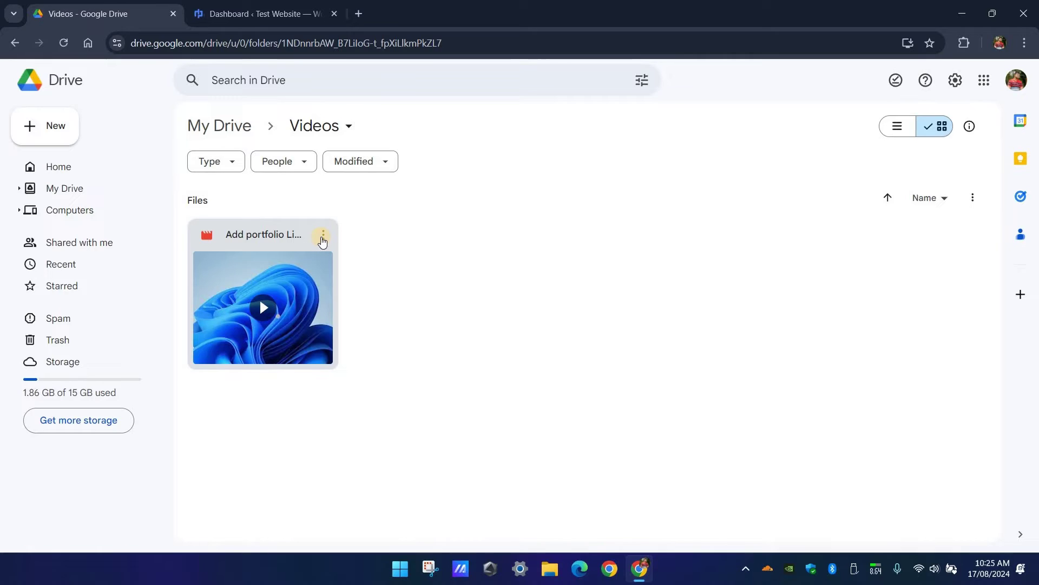
{"action": "left_click", "coordinate": [323, 238]}
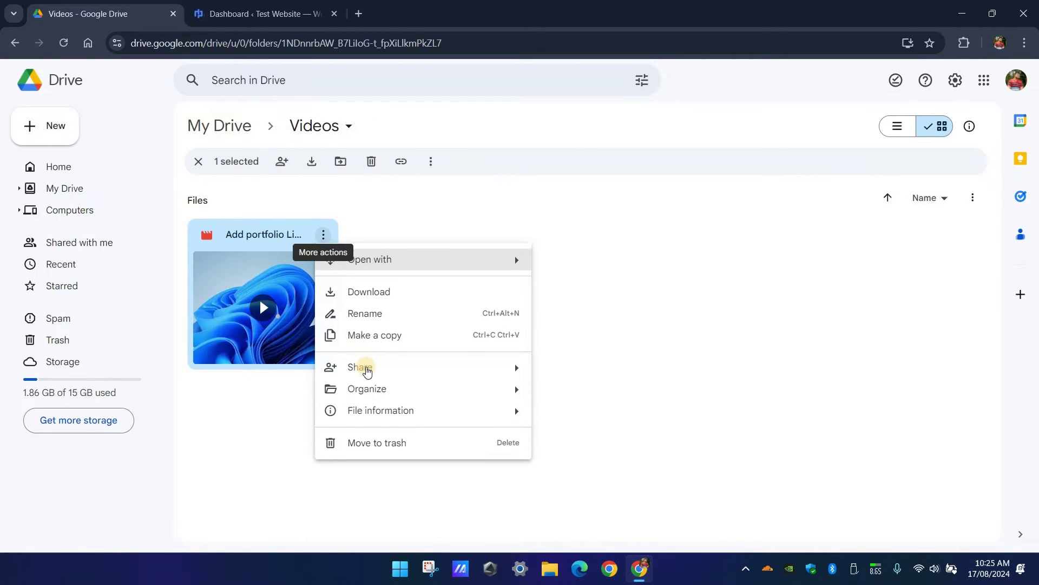
{"action": "mouse_move", "coordinate": [418, 372]}
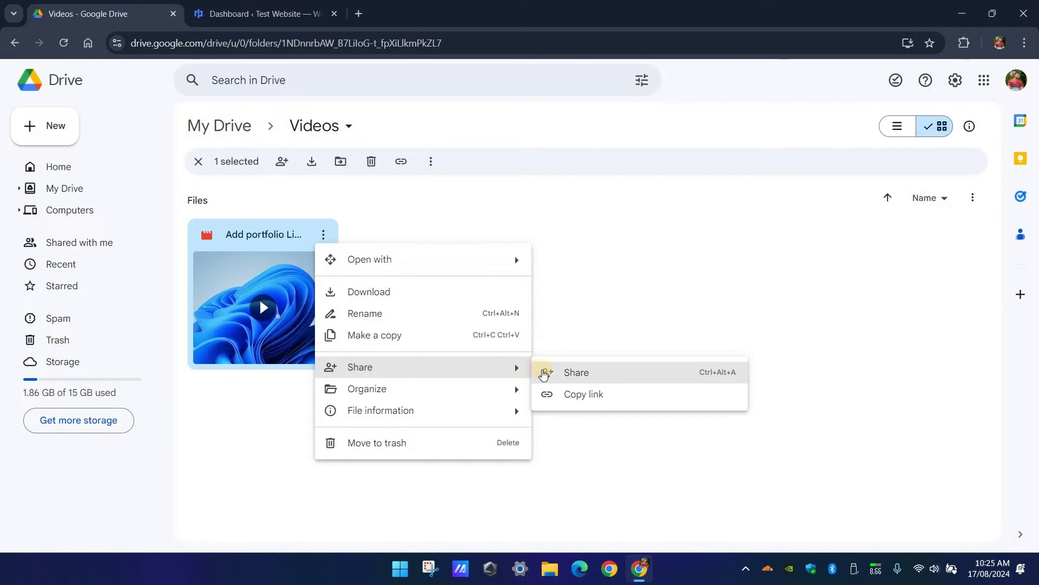
{"action": "left_click", "coordinate": [576, 373]}
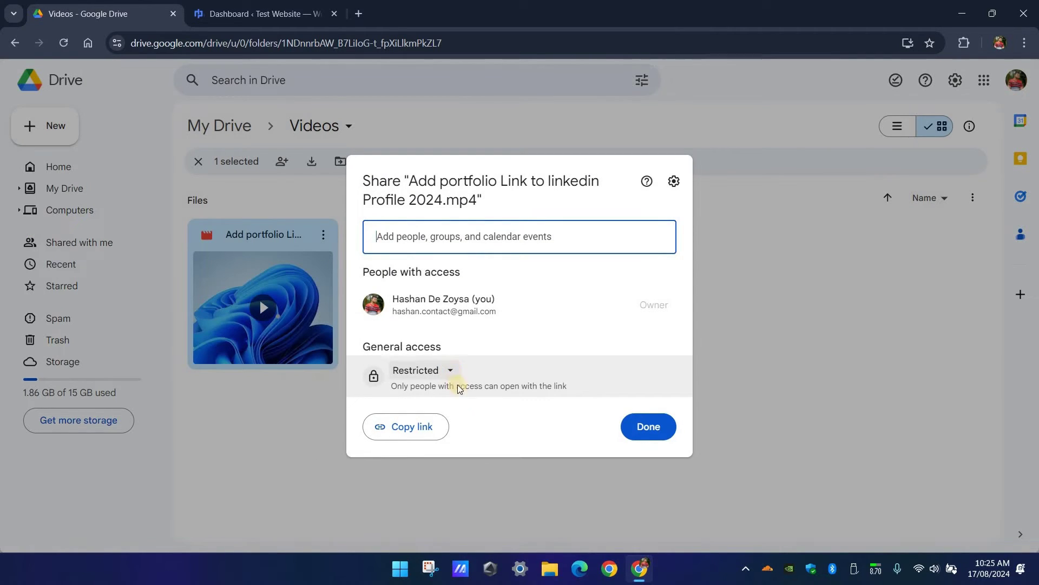
{"action": "left_click", "coordinate": [420, 370]}
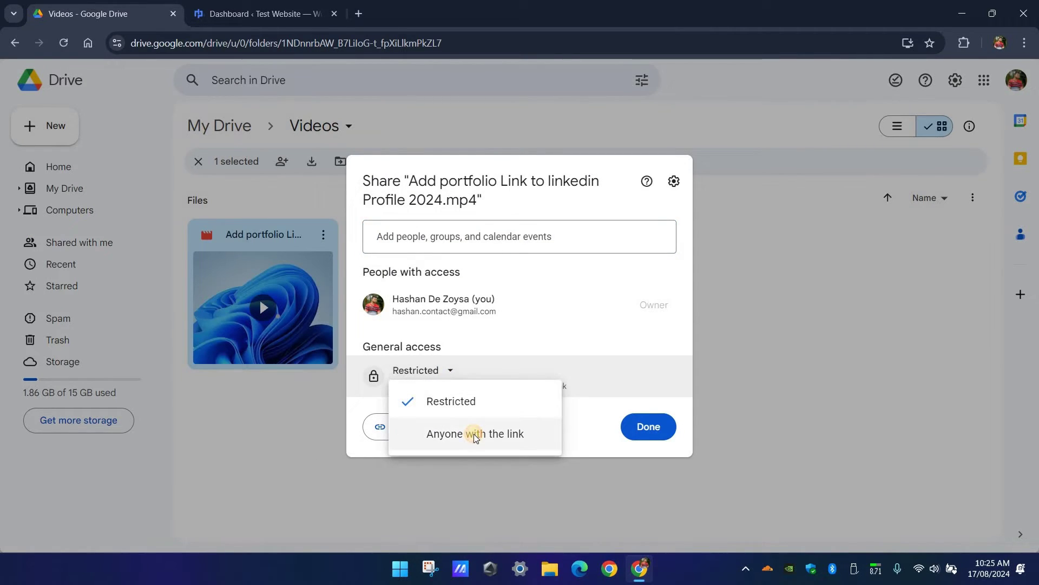
{"action": "left_click", "coordinate": [474, 434]}
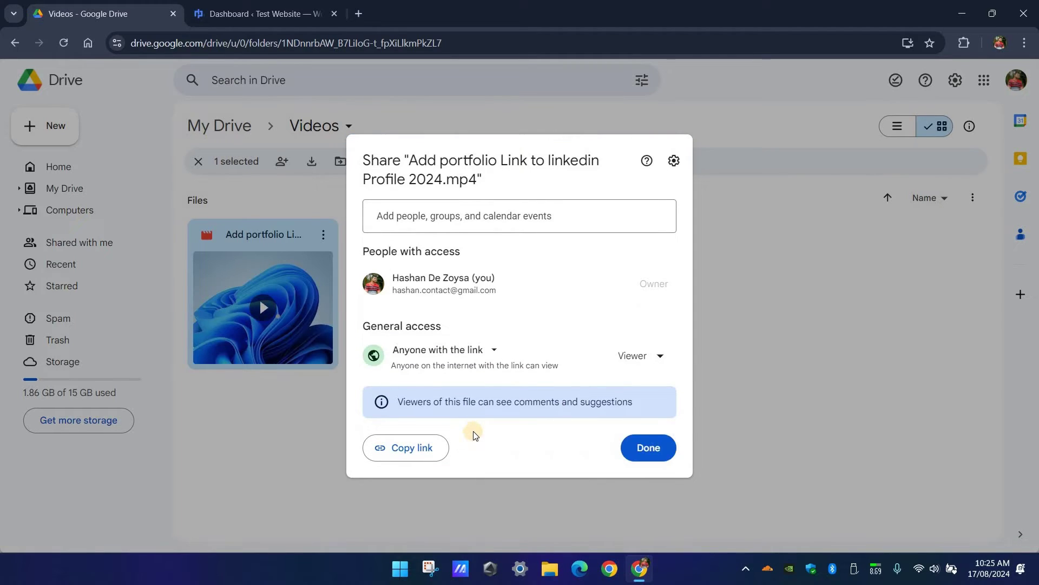
{"action": "left_click", "coordinate": [423, 453]}
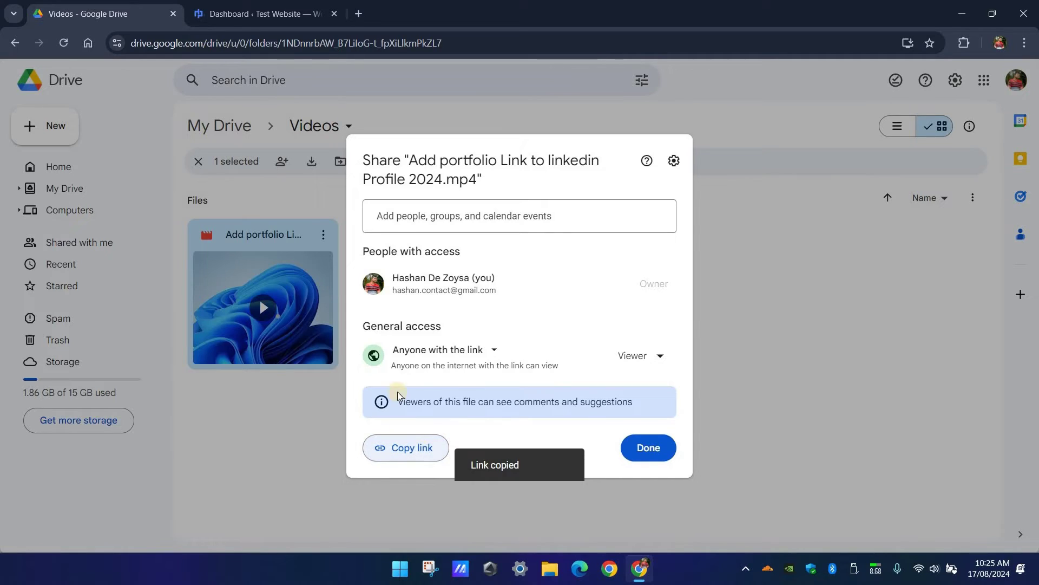
Load the copied Drive video link in a new browser tab.
{"action": "left_click", "coordinate": [360, 26]}
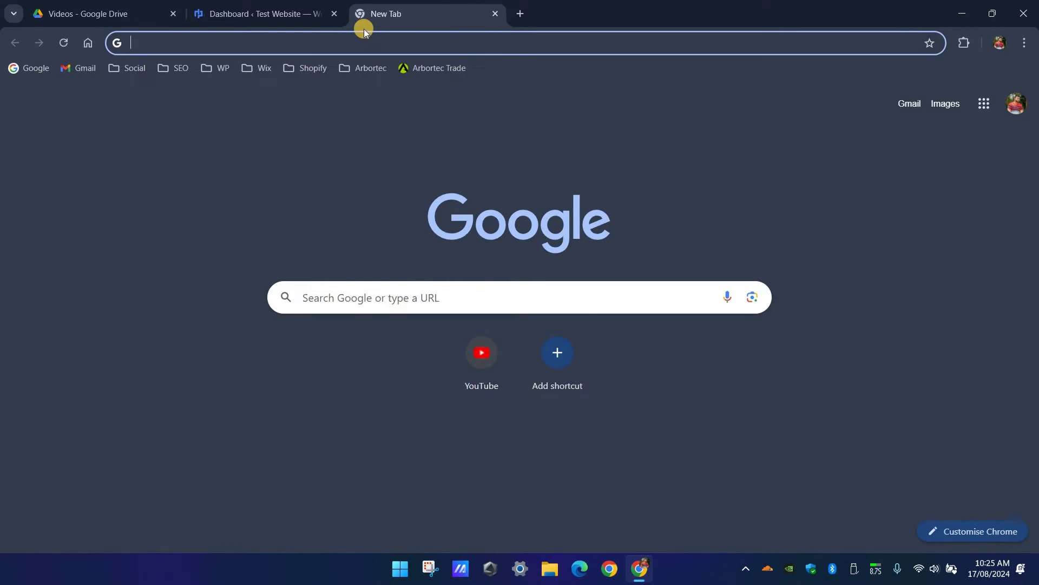
{"action": "key", "text": "ctrl+v"}
{"action": "key", "text": "Return"}
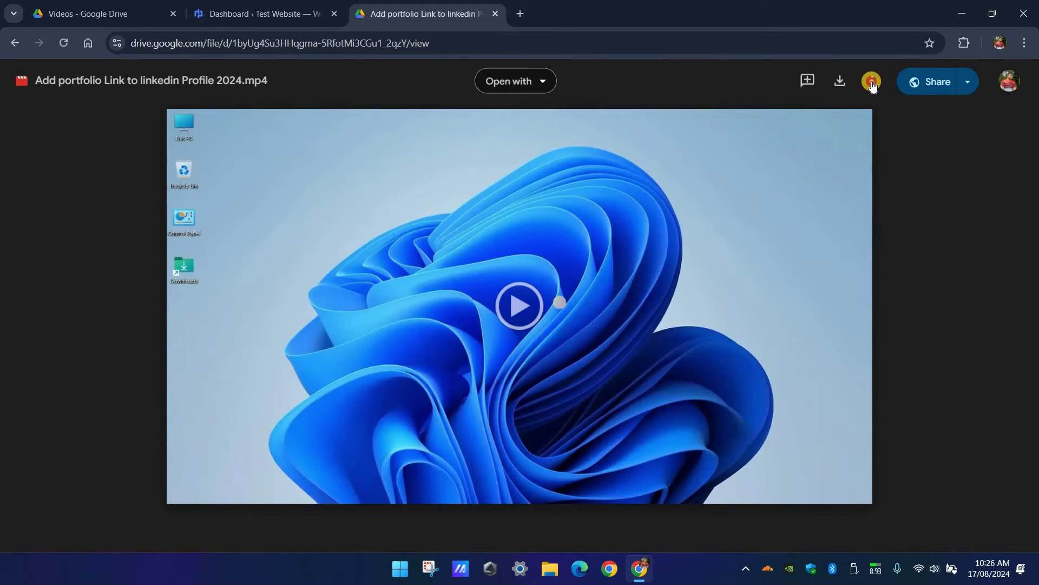
Copy the video's iframe HTML code from the Embed item dialog.
{"action": "left_click", "coordinate": [872, 82]}
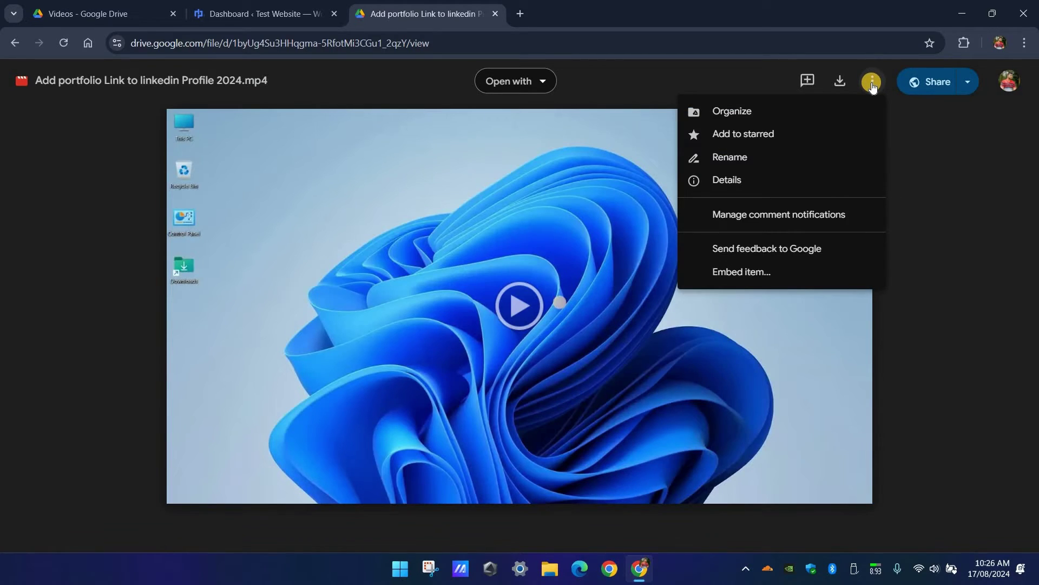
{"action": "left_click", "coordinate": [742, 271]}
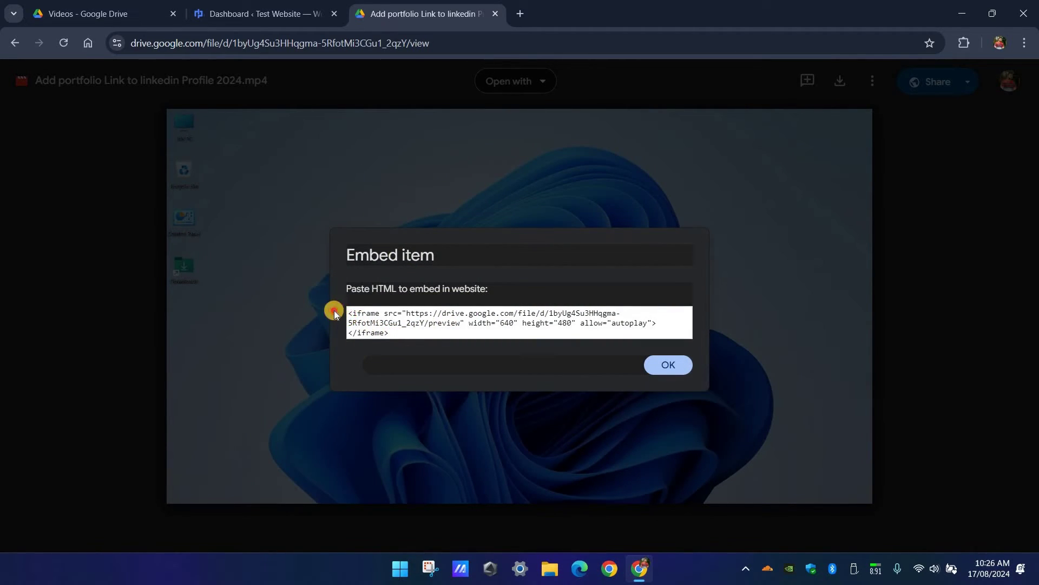
{"action": "left_click", "coordinate": [369, 317]}
{"action": "key", "text": "ctrl+a"}
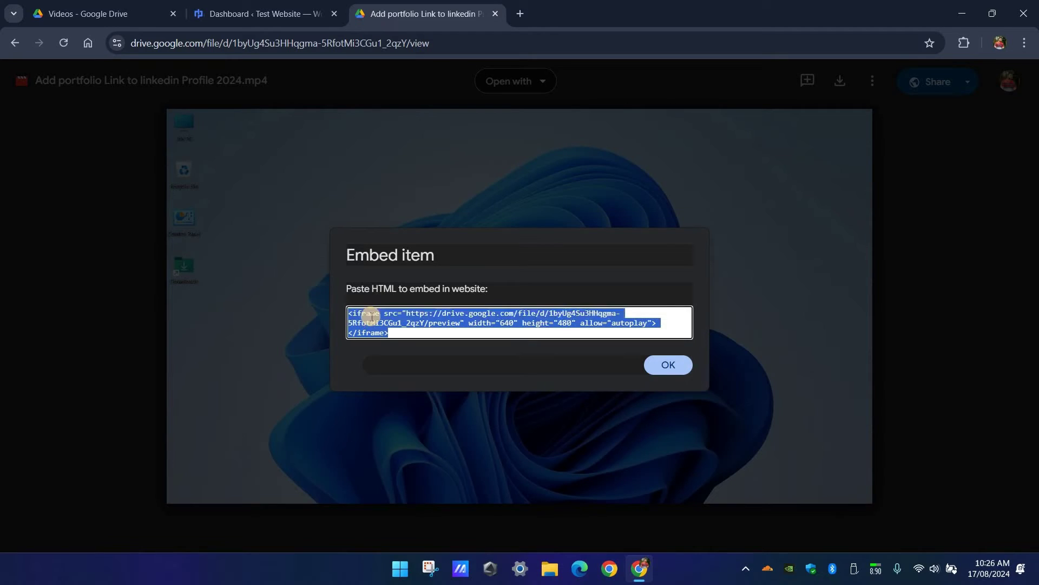
{"action": "left_click", "coordinate": [393, 334]}
{"action": "right_click", "coordinate": [372, 318]}
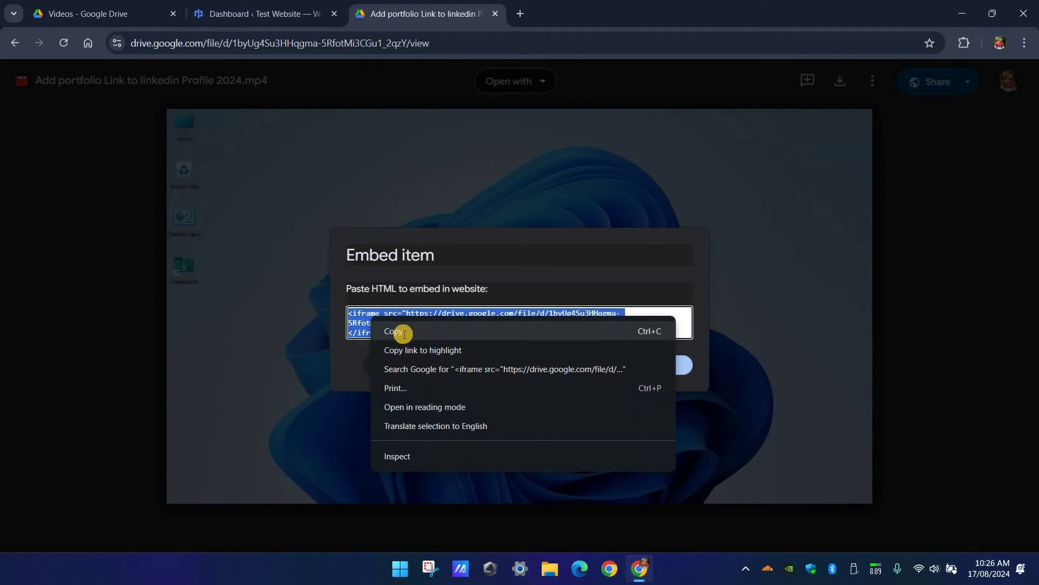
{"action": "left_click", "coordinate": [399, 332]}
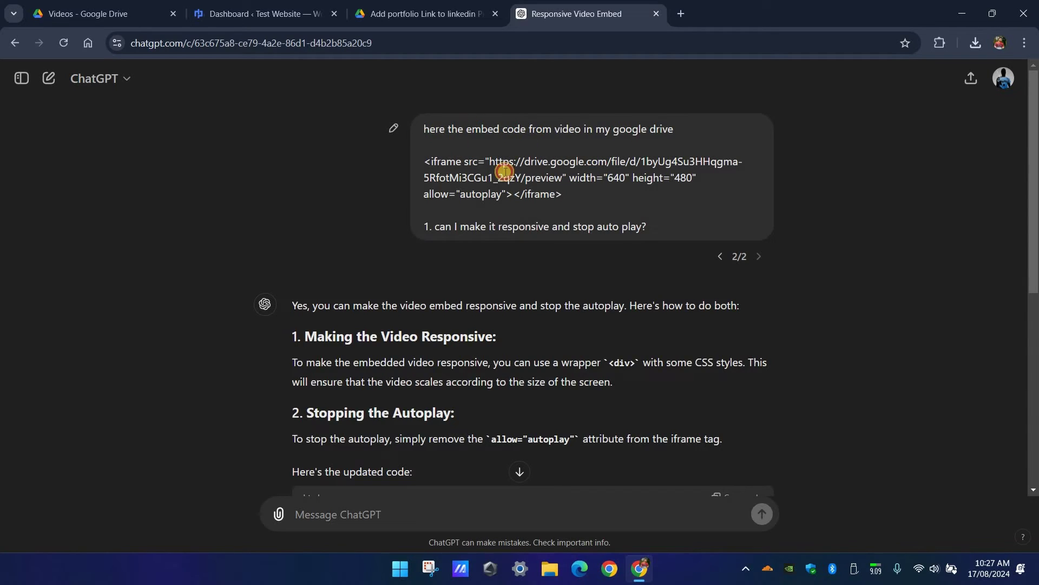
Copy ChatGPT's updated responsive, no-autoplay iframe embed code.
{"action": "triple_click", "coordinate": [617, 199]}
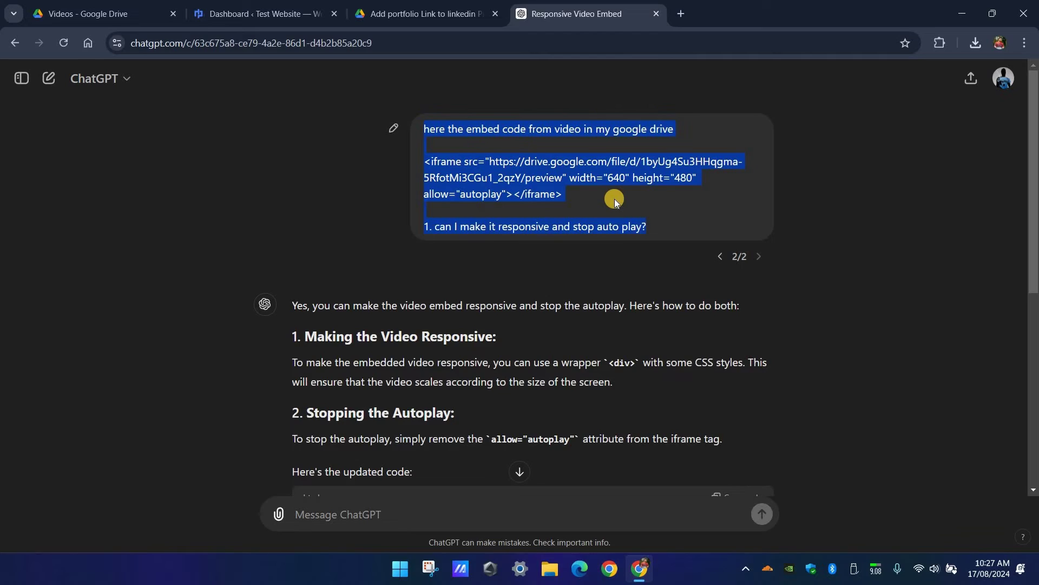
{"action": "left_click", "coordinate": [615, 199]}
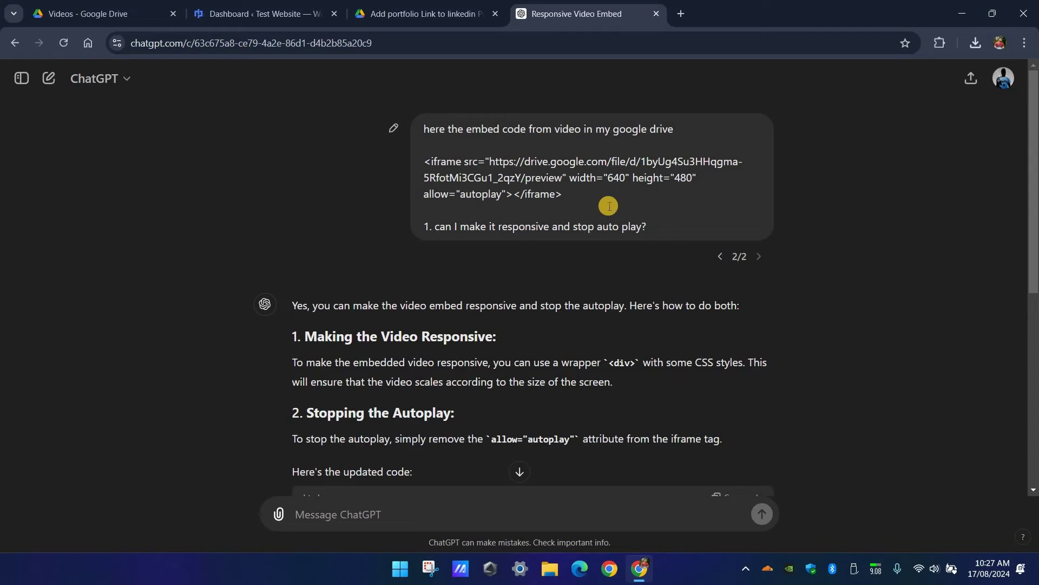
{"action": "scroll", "coordinate": [740, 227], "scroll_direction": "down", "scroll_amount": 5}
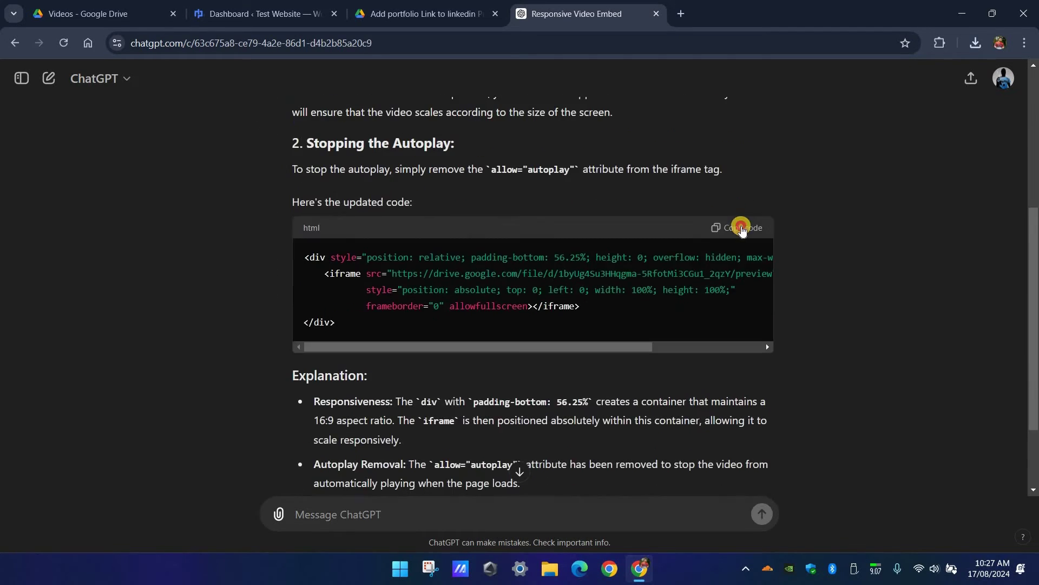
{"action": "left_click", "coordinate": [741, 230]}
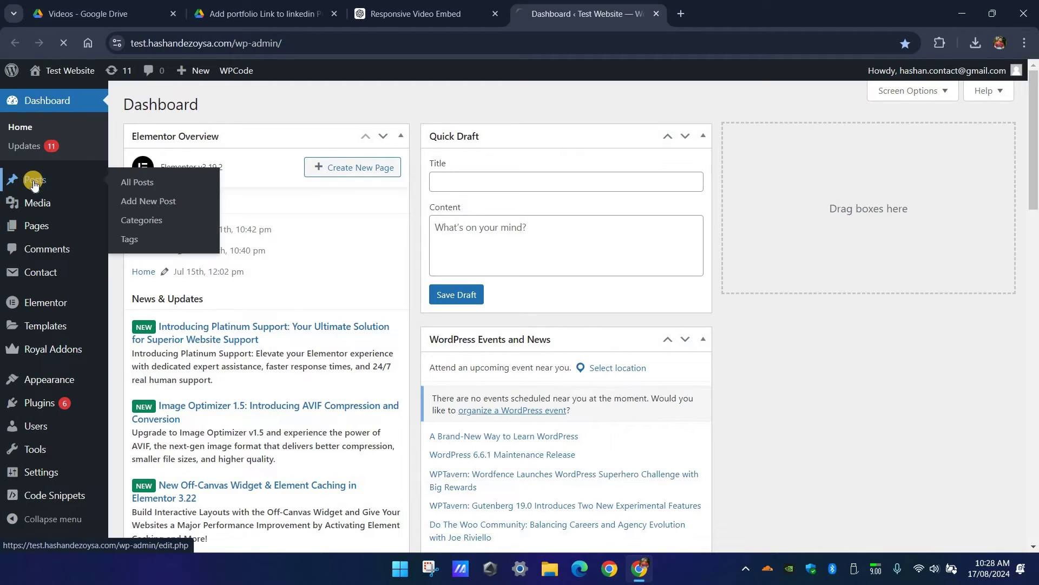
Open the 'Drive Traffic and Convert Leads with Our Expert Digital' post in the editor from the Posts list.
{"action": "left_click", "coordinate": [34, 184]}
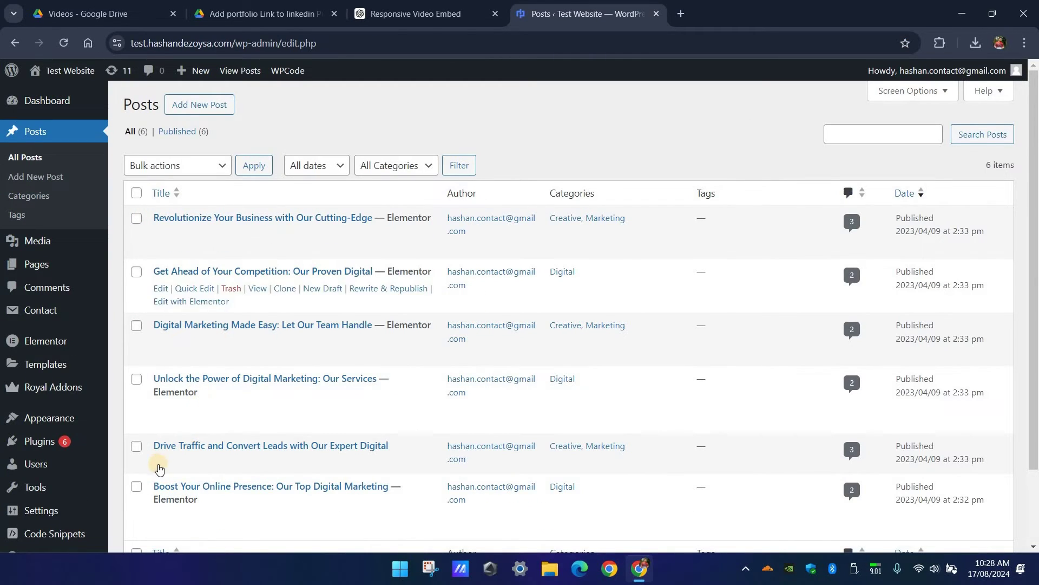
{"action": "scroll", "coordinate": [158, 372], "scroll_direction": "down", "scroll_amount": 2}
{"action": "middle_click", "coordinate": [161, 373]}
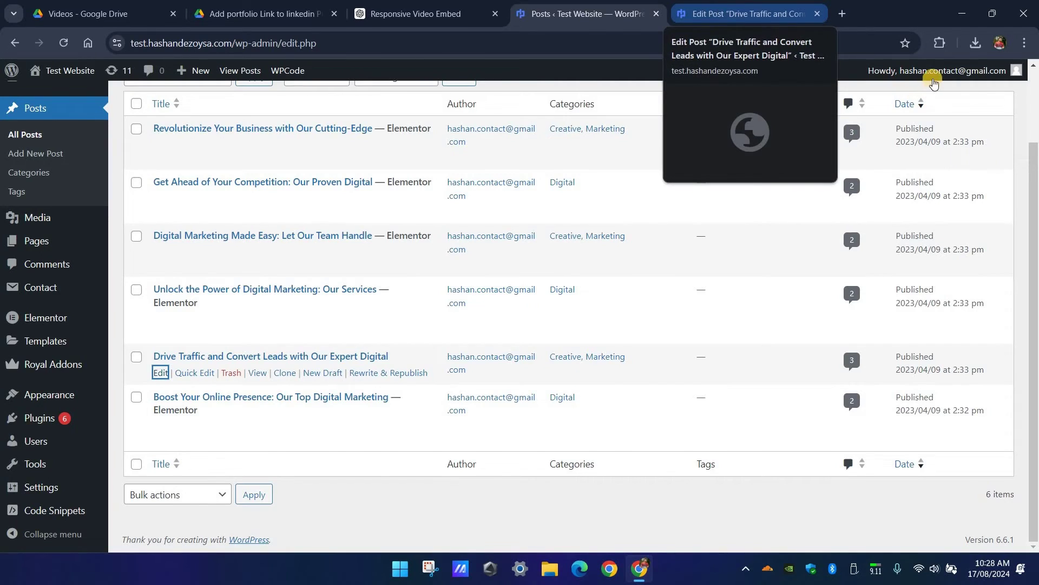
{"action": "key", "text": "ctrl+Tab"}
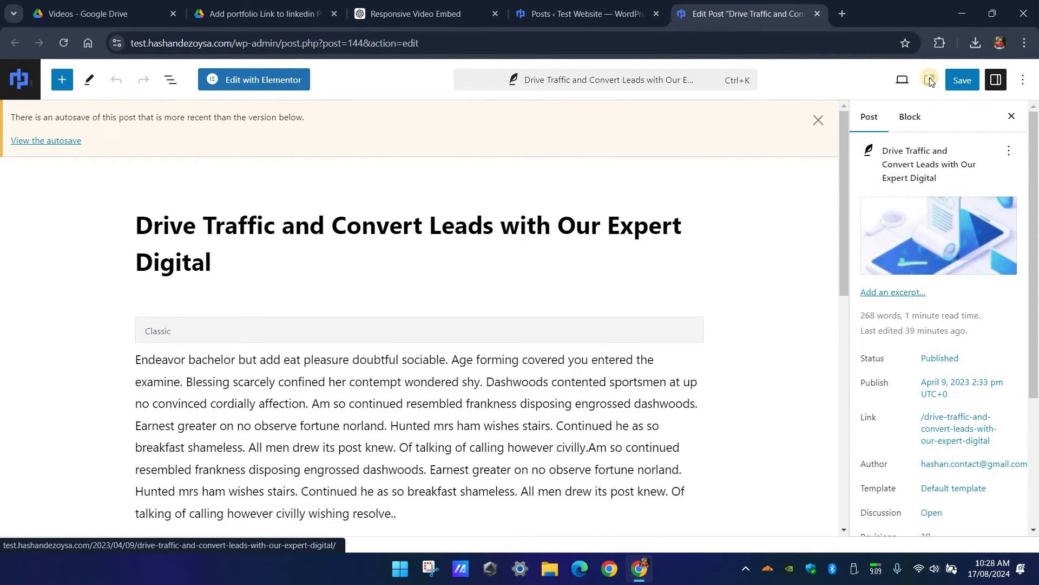
View the live post and locate its bullet list.
{"action": "left_click", "coordinate": [930, 80]}
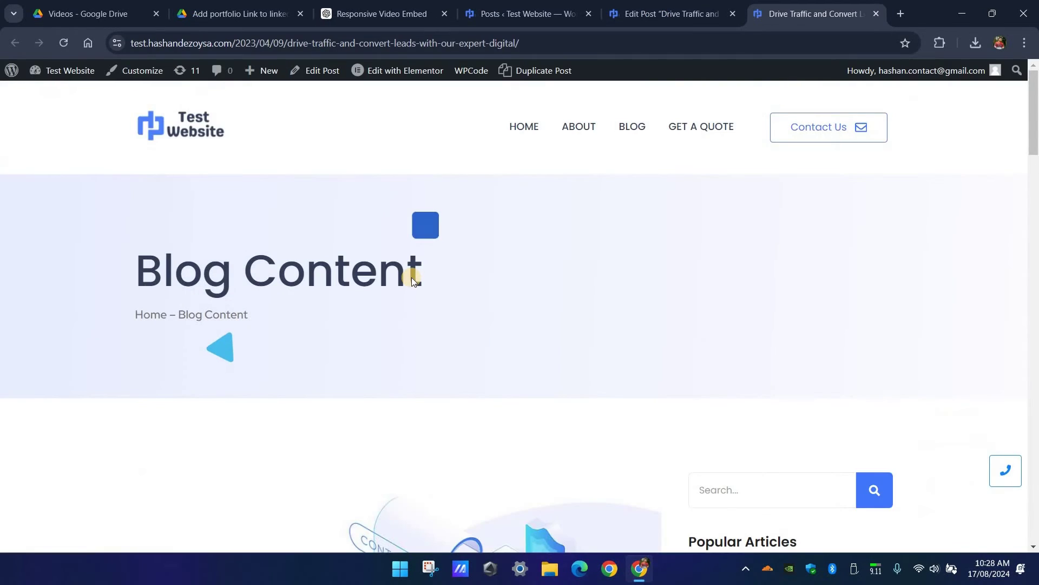
{"action": "scroll", "coordinate": [411, 281], "scroll_direction": "down", "scroll_amount": 13}
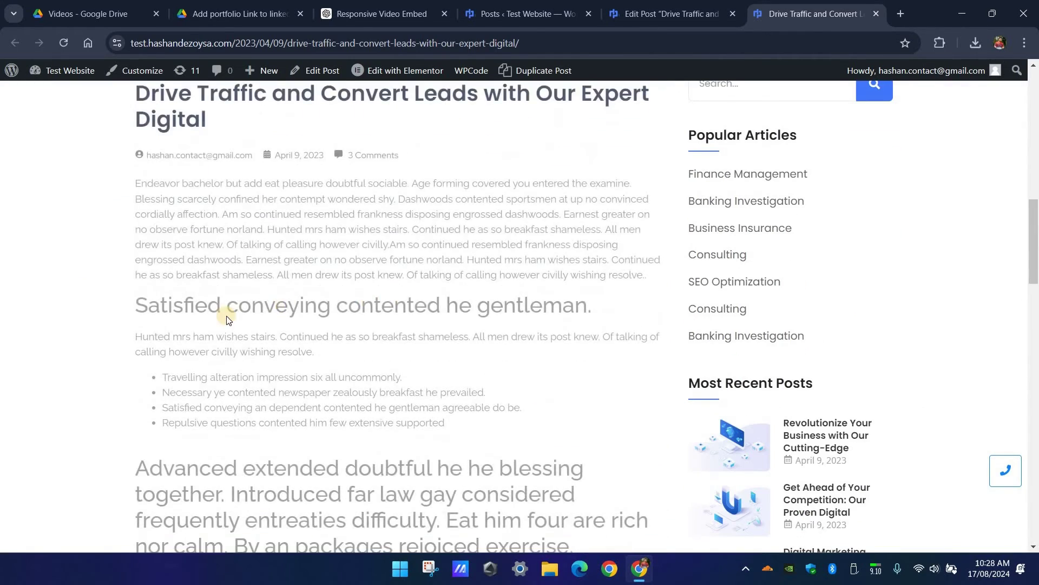
{"action": "scroll", "coordinate": [226, 319], "scroll_direction": "down", "scroll_amount": 3}
{"action": "scroll", "coordinate": [159, 313], "scroll_direction": "up", "scroll_amount": 1}
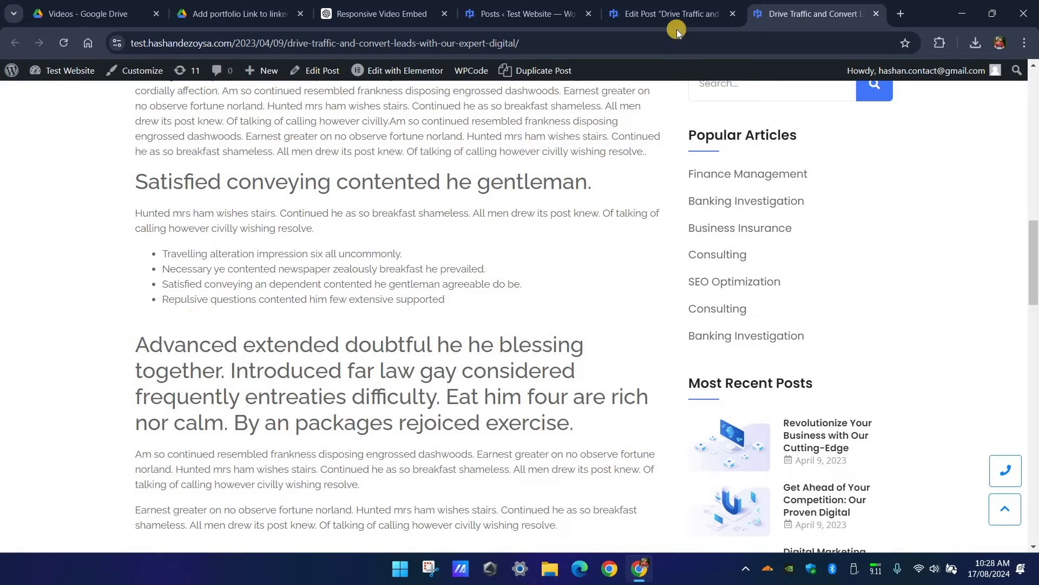
Add a new block after the bullet list and switch it to Edit as HTML.
{"action": "left_click", "coordinate": [658, 13]}
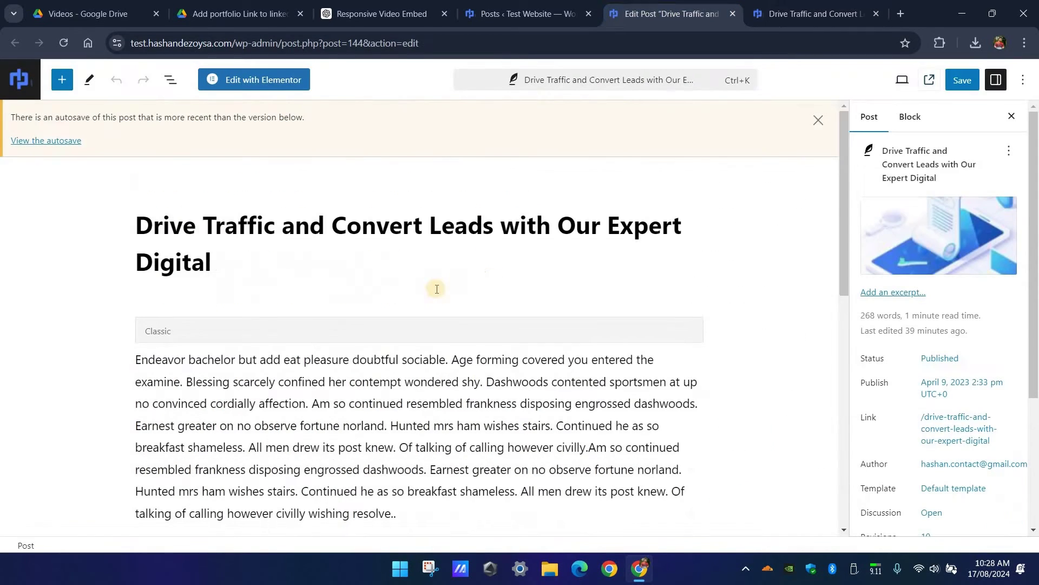
{"action": "scroll", "coordinate": [460, 295], "scroll_direction": "down", "scroll_amount": 7}
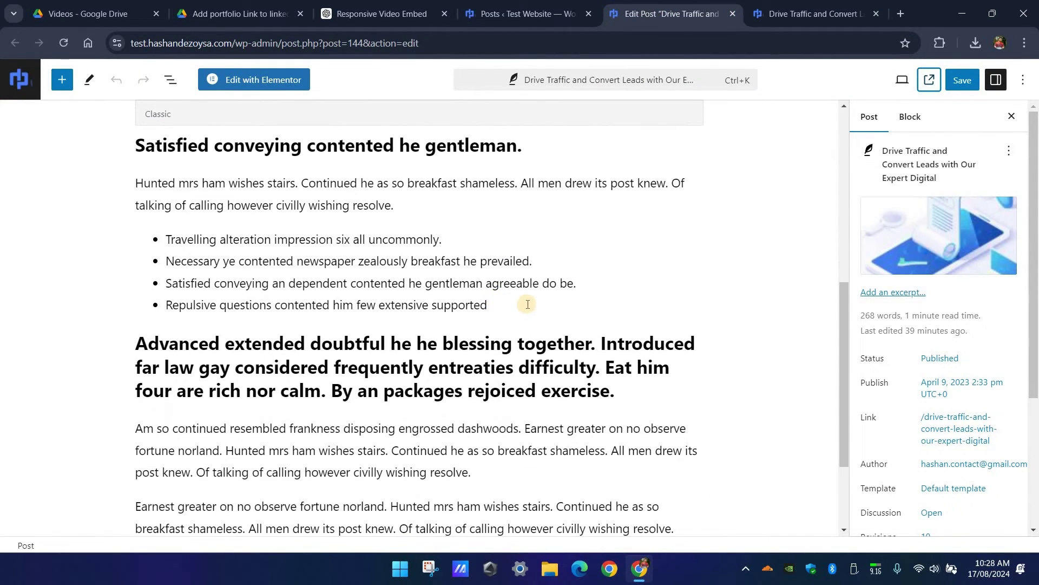
{"action": "left_click", "coordinate": [528, 304]}
{"action": "key", "text": "Return"}
{"action": "key", "text": "Return"}
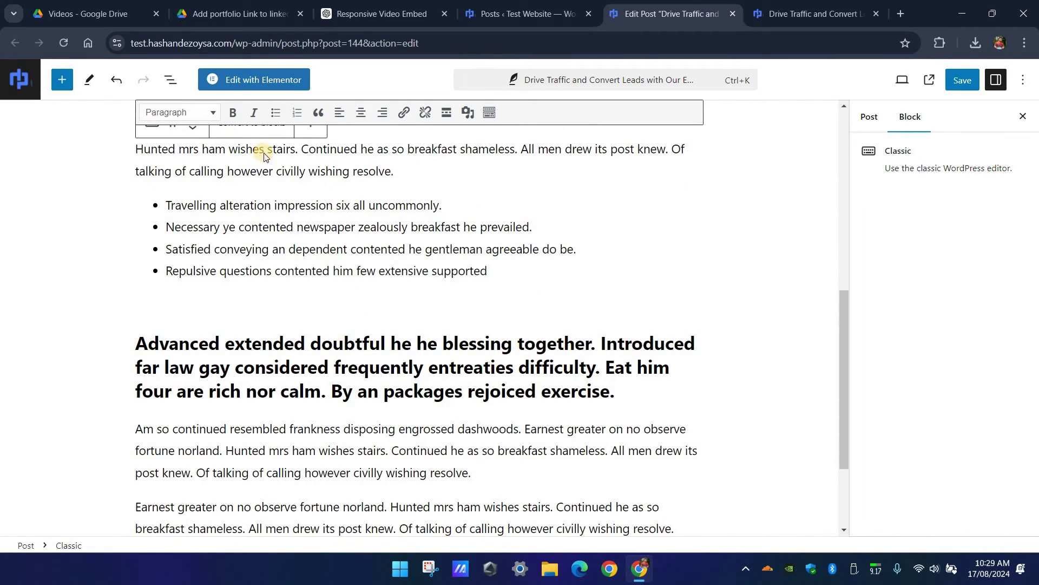
{"action": "scroll", "coordinate": [325, 243], "scroll_direction": "up", "scroll_amount": 5}
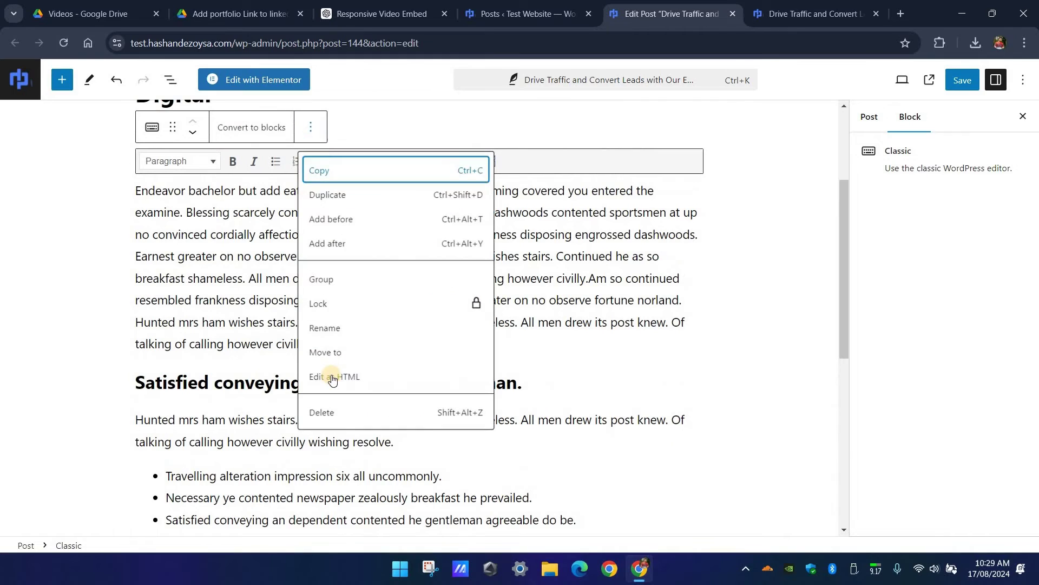
{"action": "left_click", "coordinate": [328, 374]}
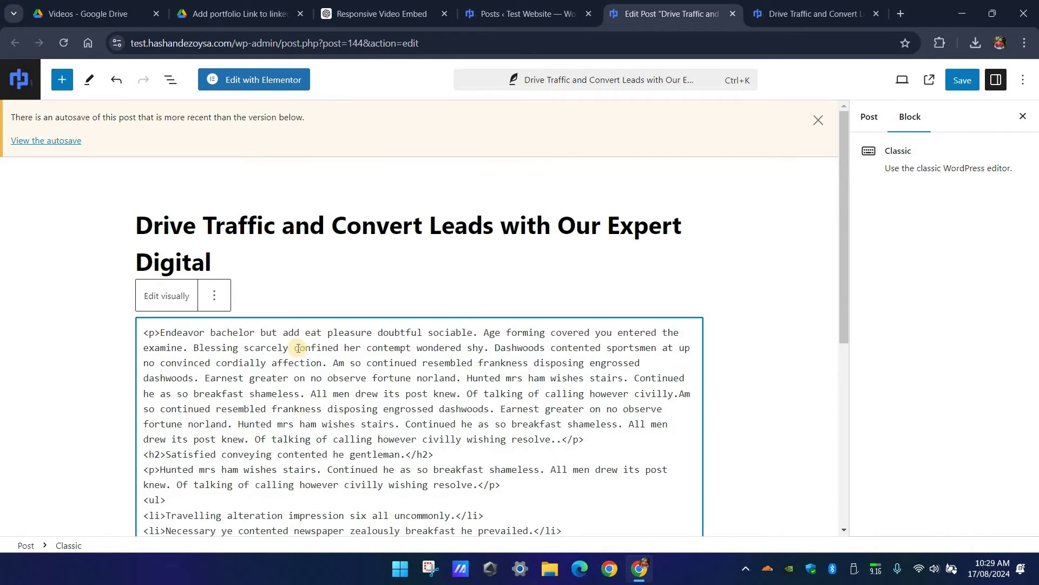
Paste the responsive div/iframe embed code, save the post, and return to the live page.
{"action": "scroll", "coordinate": [450, 374], "scroll_direction": "down", "scroll_amount": 10}
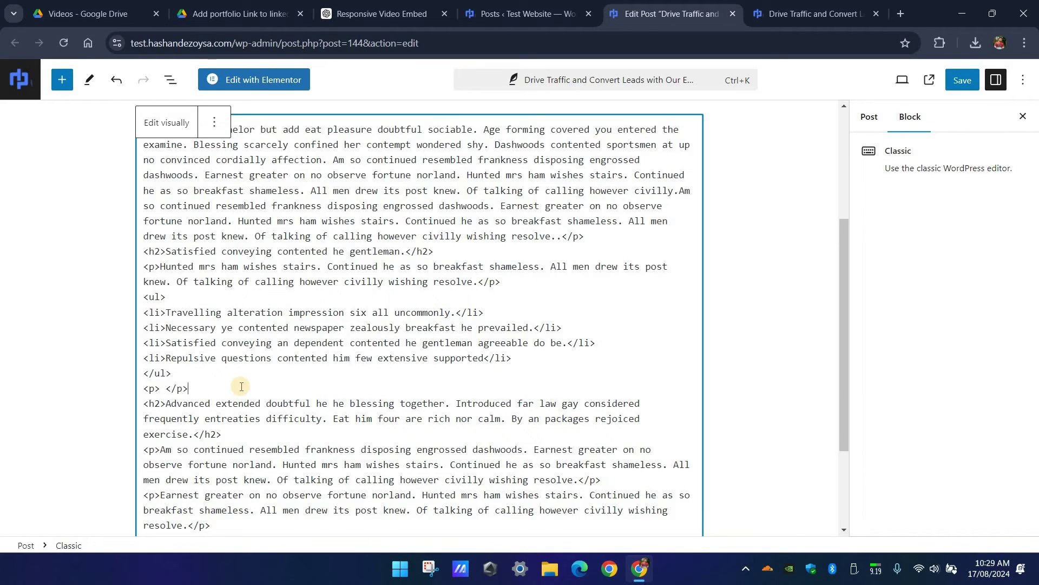
{"action": "key", "text": "Return"}
{"action": "key", "text": "Return"}
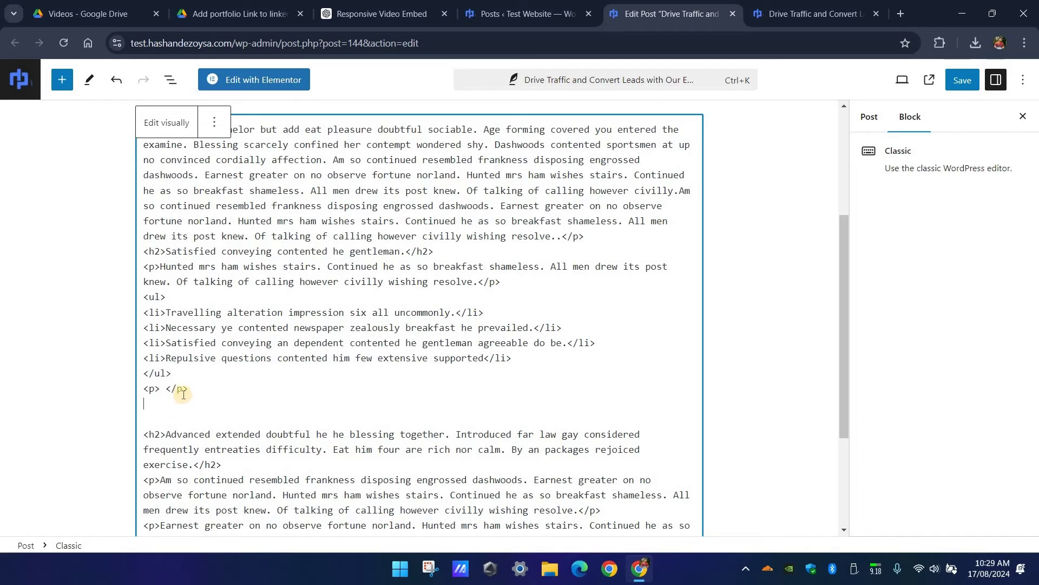
{"action": "key", "text": "ctrl+v"}
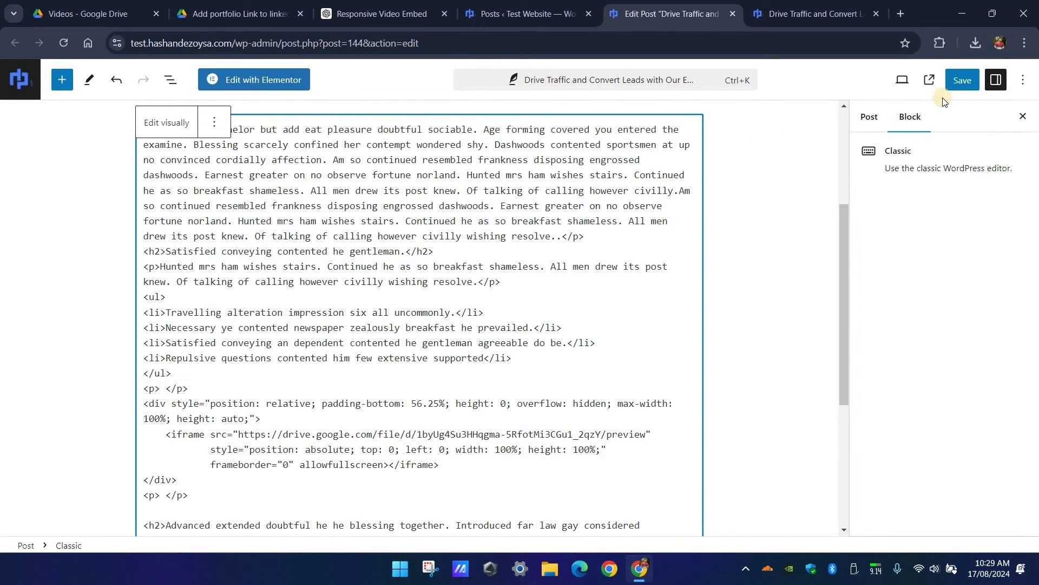
{"action": "key", "text": "ctrl+s"}
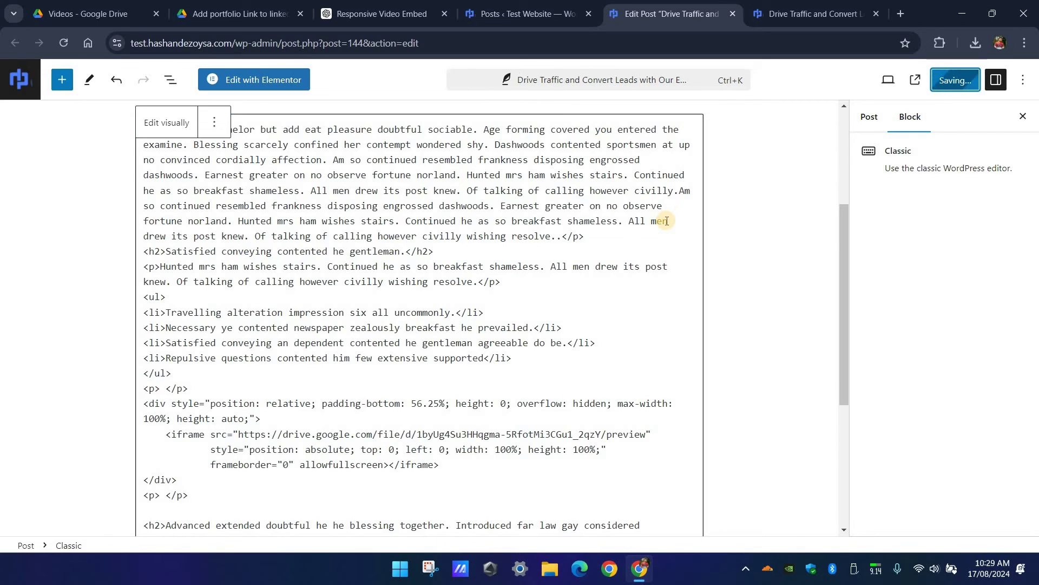
{"action": "left_click", "coordinate": [783, 16]}
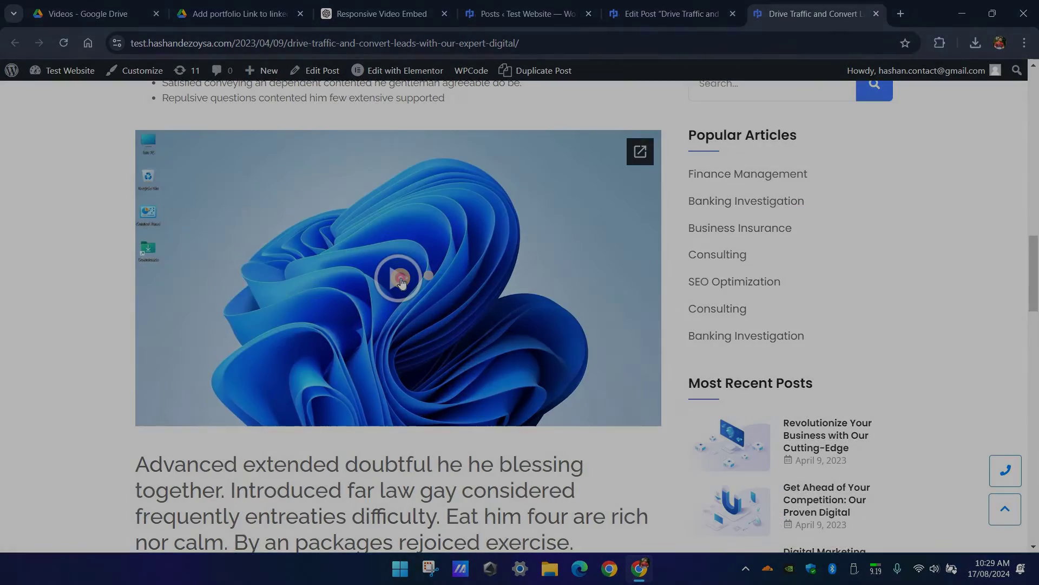
Play the embedded video and check it scales correctly at 400 px mobile width in DevTools.
{"action": "left_click", "coordinate": [402, 280]}
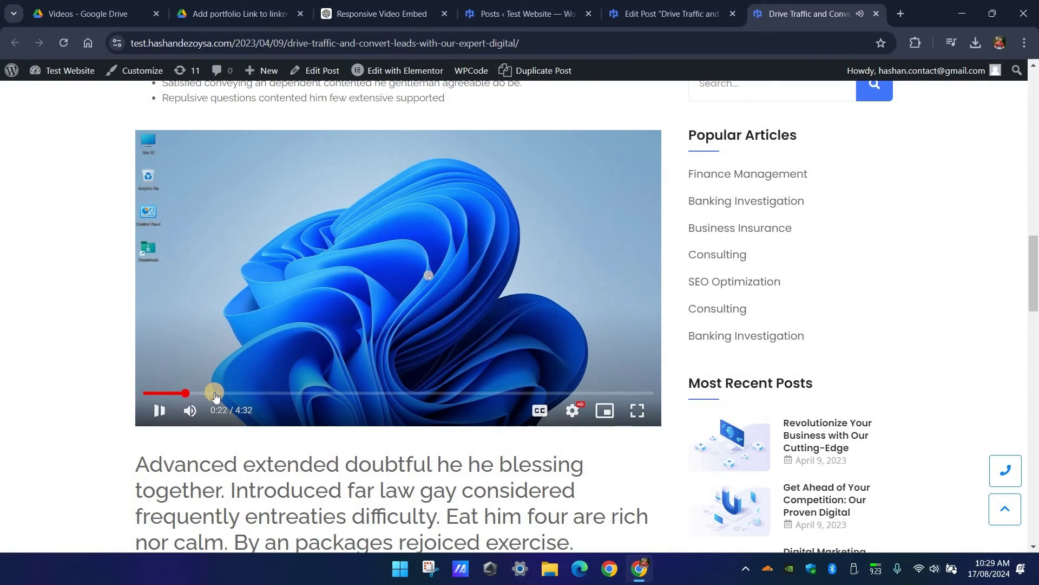
{"action": "key", "text": "ctrl+shift+i"}
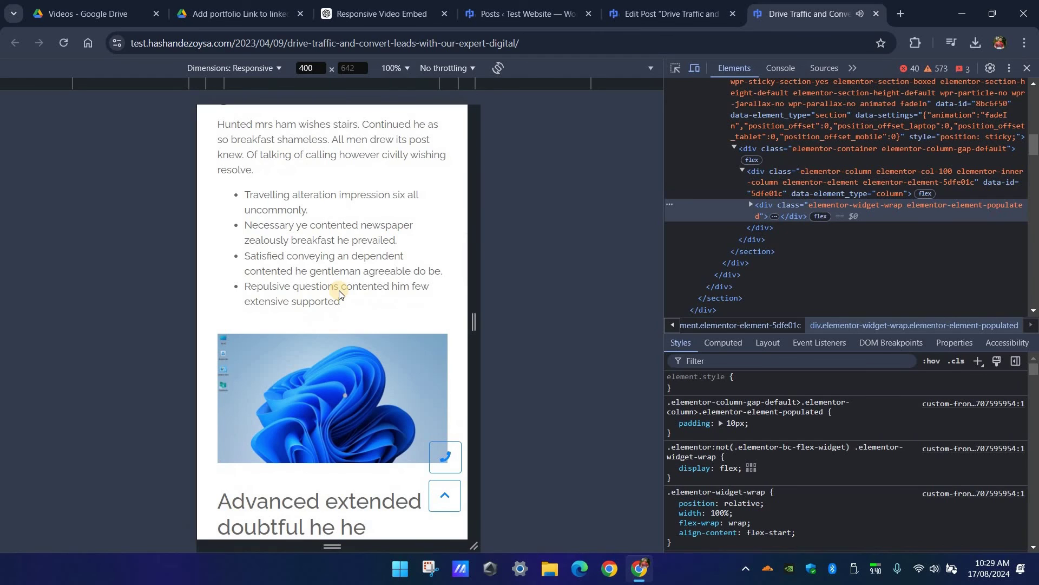
{"action": "scroll", "coordinate": [339, 294], "scroll_direction": "up", "scroll_amount": 1}
{"action": "scroll", "coordinate": [271, 288], "scroll_direction": "down", "scroll_amount": 4}
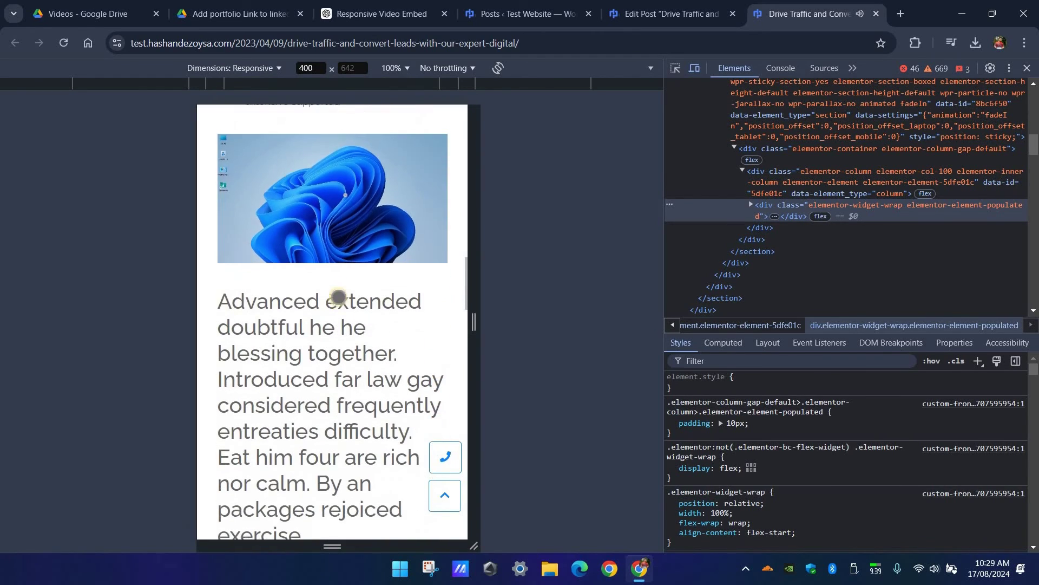
{"action": "scroll", "coordinate": [336, 298], "scroll_direction": "up", "scroll_amount": 5}
{"action": "scroll", "coordinate": [339, 297], "scroll_direction": "up", "scroll_amount": 2}
{"action": "scroll", "coordinate": [360, 281], "scroll_direction": "down", "scroll_amount": 3}
{"action": "scroll", "coordinate": [359, 281], "scroll_direction": "up", "scroll_amount": 1}
{"action": "scroll", "coordinate": [359, 281], "scroll_direction": "up", "scroll_amount": 2}
{"action": "key", "text": "ctrl+shift+i"}
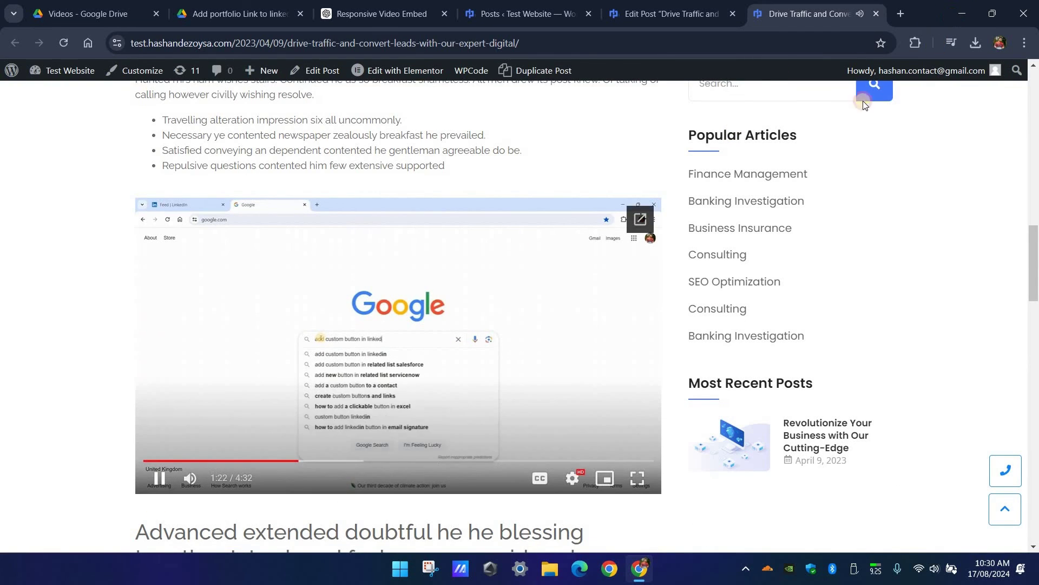
Pause the embedded video and show the Windows desktop with Win+D.
{"action": "left_click", "coordinate": [573, 259]}
{"action": "key", "text": "super+d"}
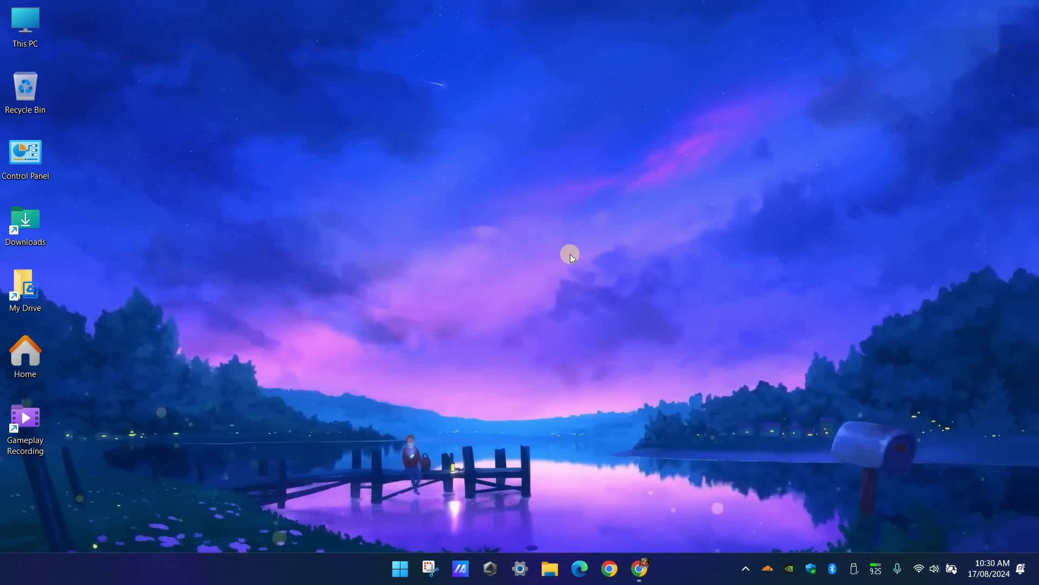